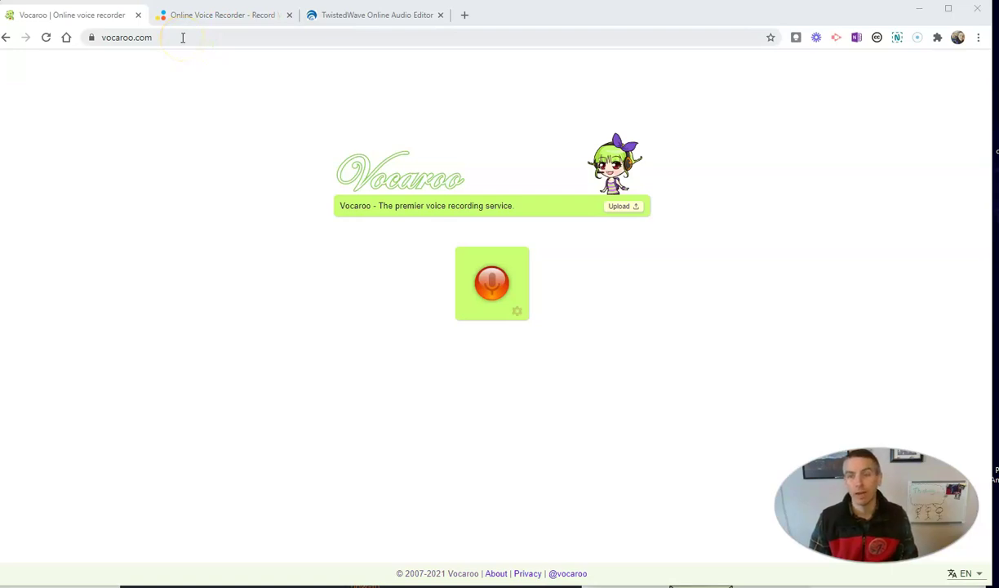
Record a voice clip of about 17 seconds in Vocaroo, stop the recording and play it back
click(491, 288)
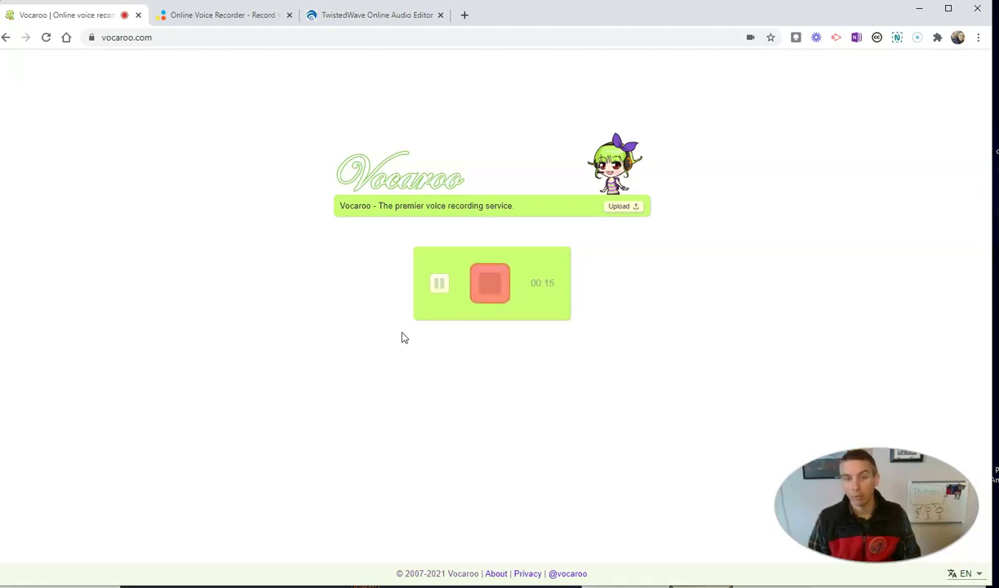
click(494, 282)
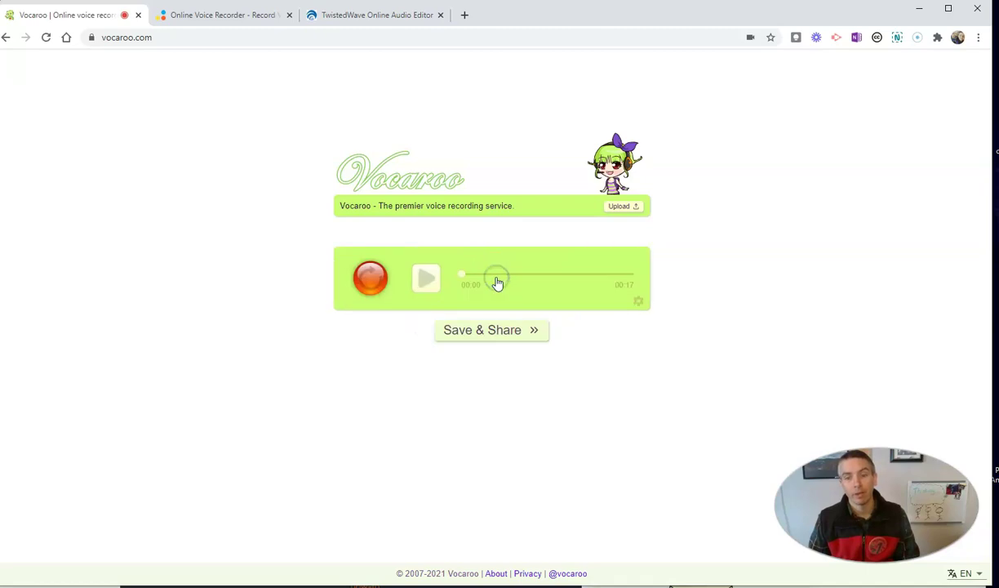
click(428, 281)
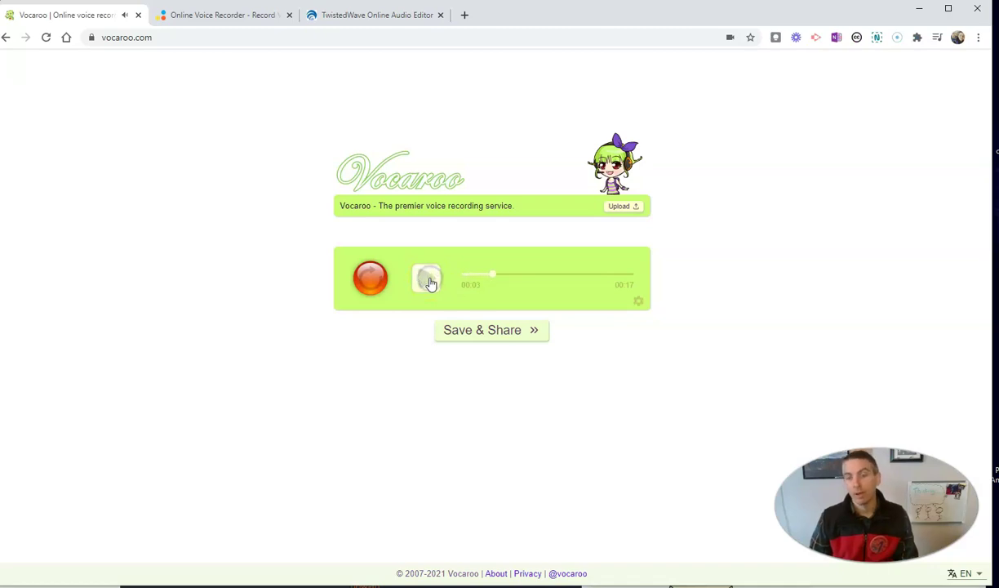
Save the Vocaroo recording for sharing and download it as an MP3 file
click(535, 333)
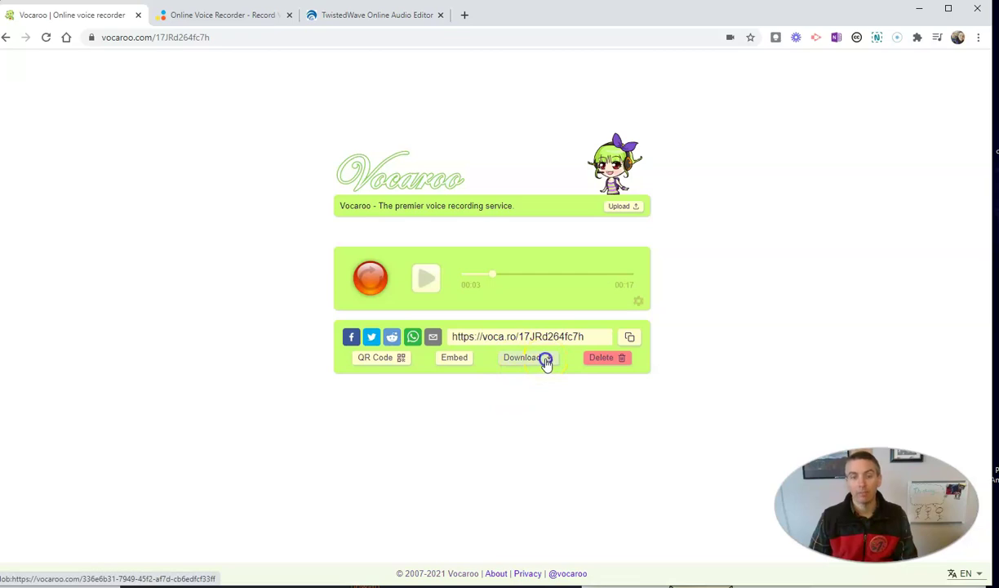
click(547, 364)
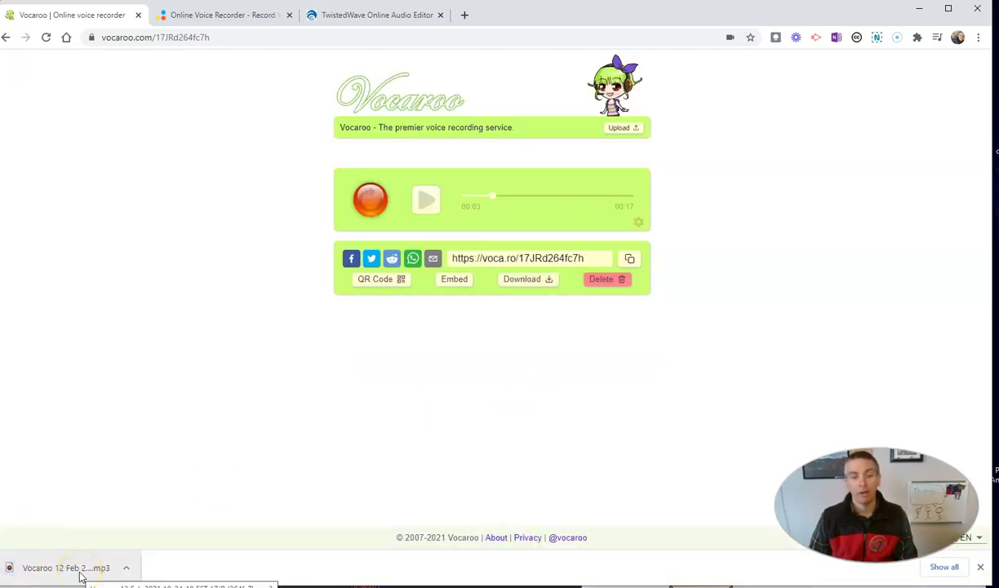
click(980, 568)
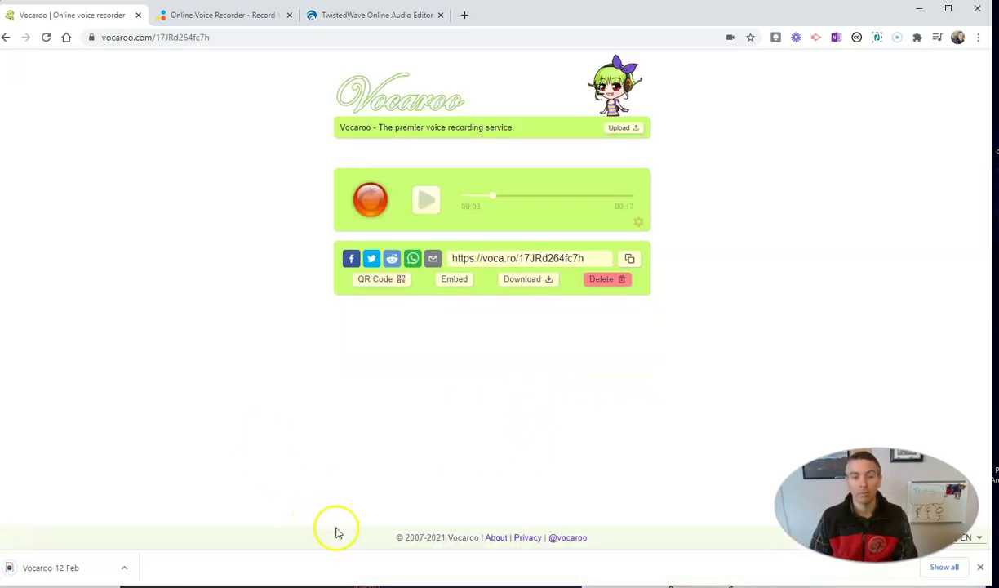
Permanently delete the saved audio from Vocaroo
click(620, 281)
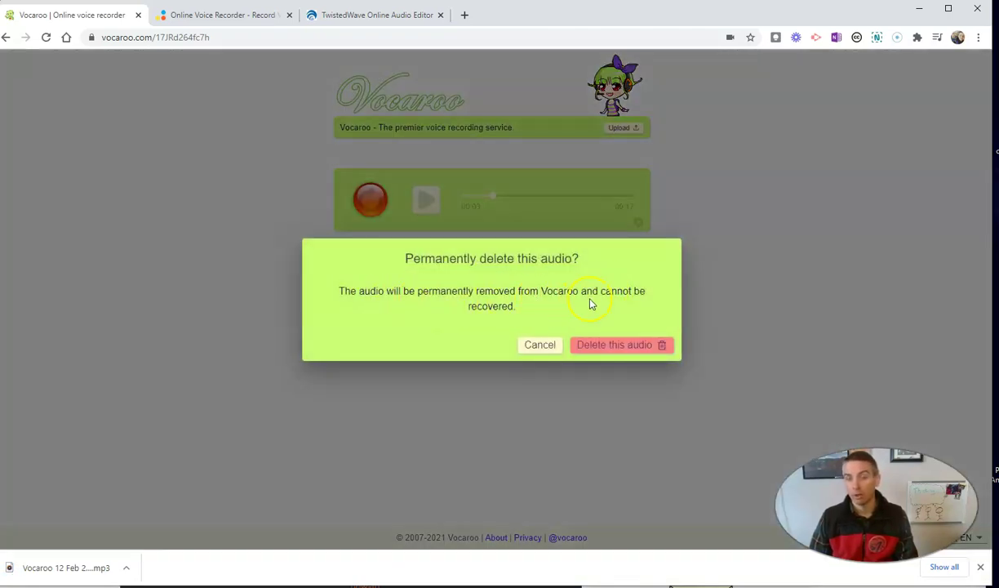
click(617, 349)
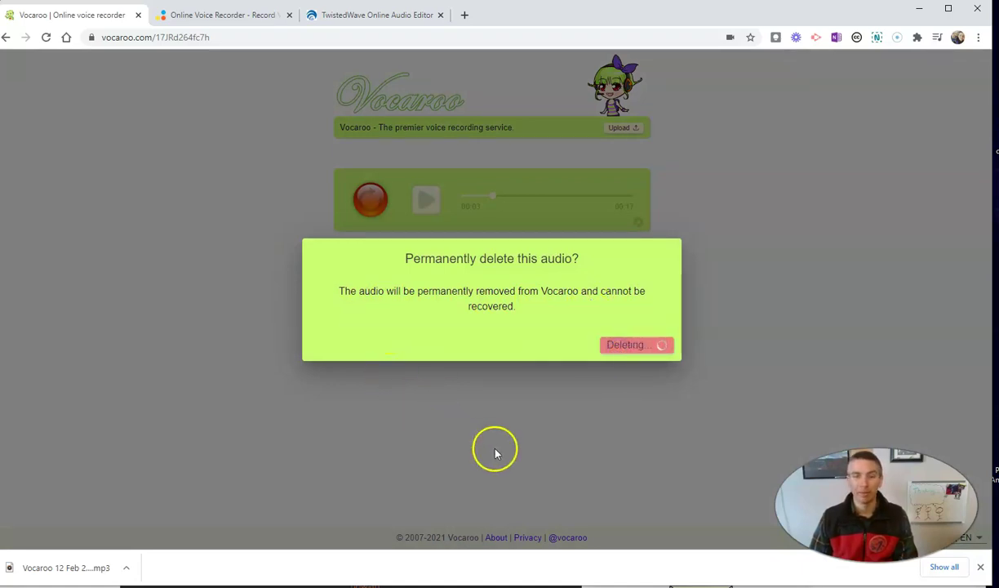
click(985, 568)
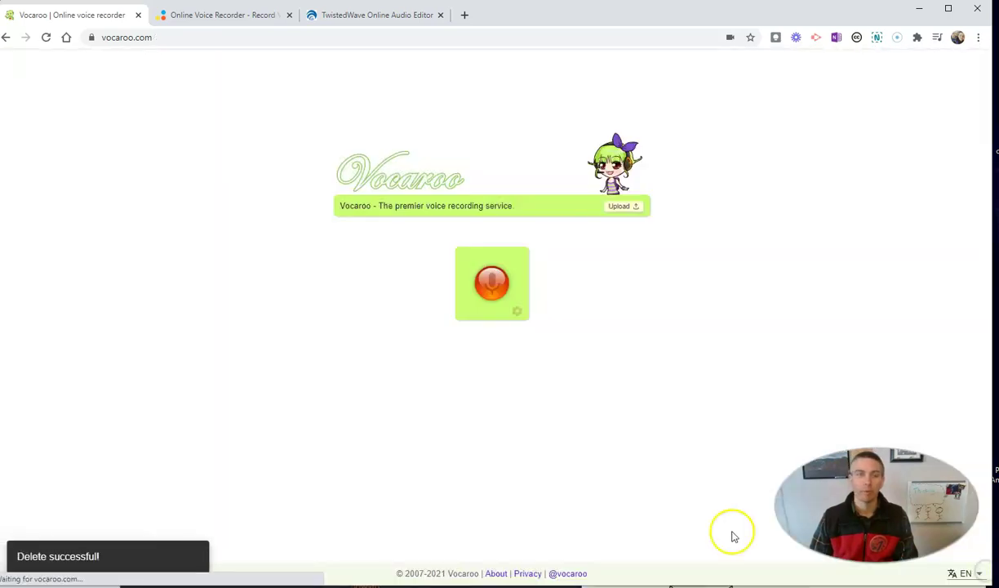
Switch to Online Voice Recorder and record a voice clip of about 11.5 seconds
click(244, 20)
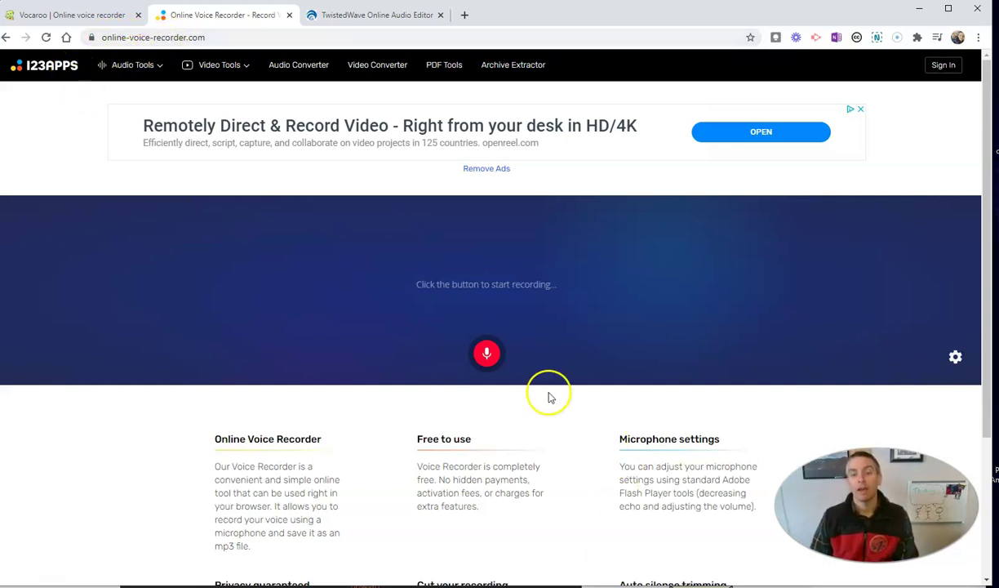
click(488, 356)
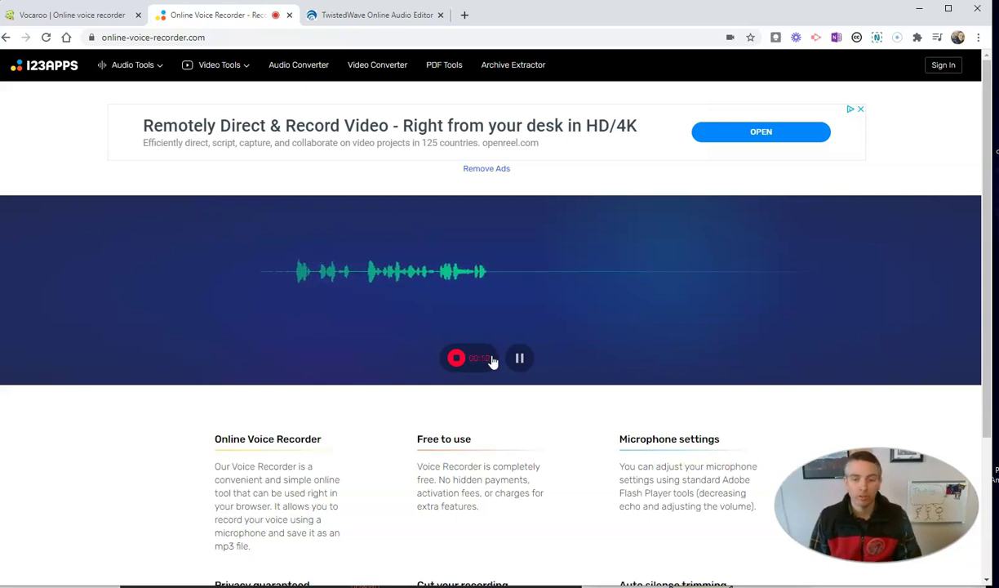
click(493, 361)
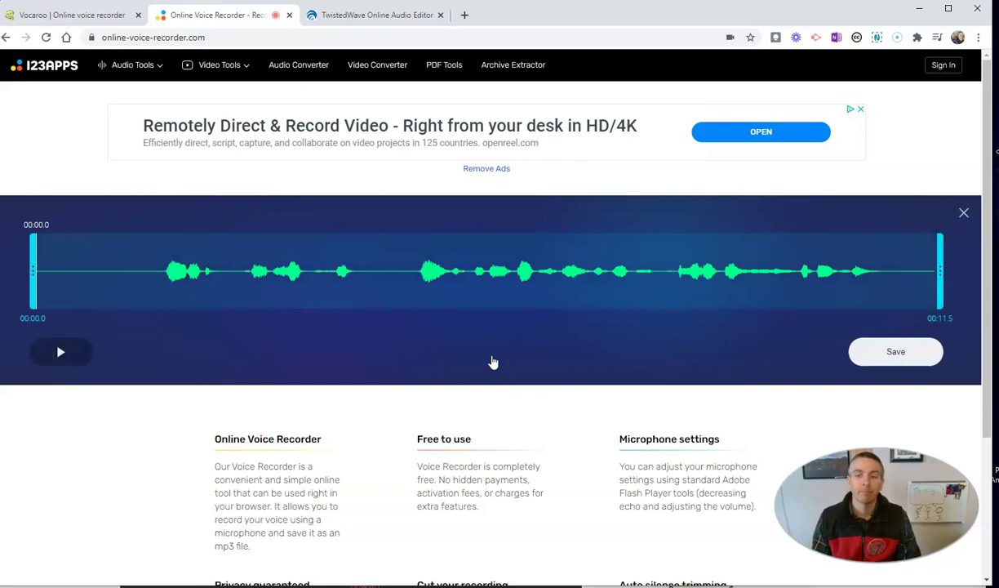
Trim the silence from both ends of the recording, so it runs from 00:01.5 to 00:10.8
click(35, 286)
drag(34, 286, 143, 287)
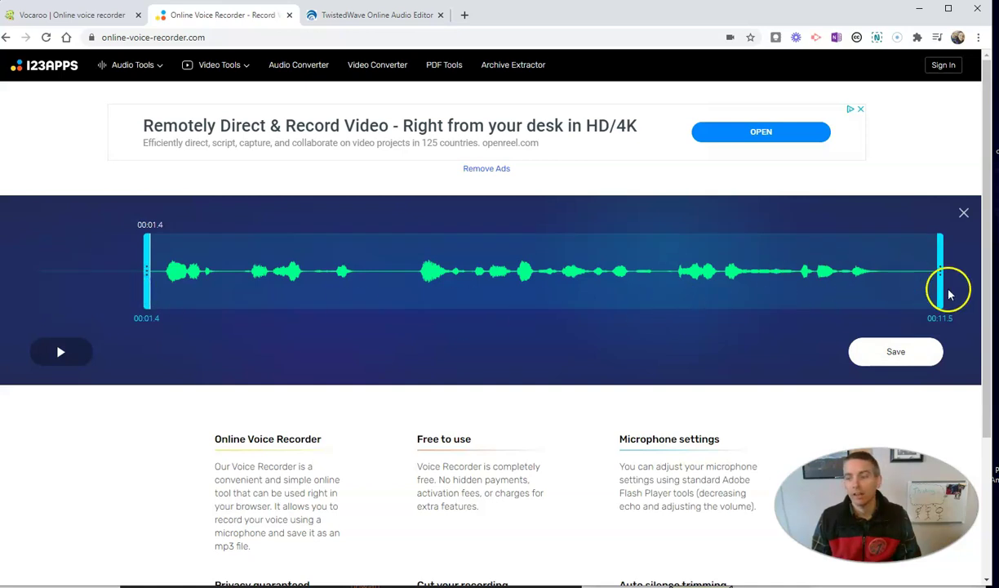
drag(938, 290, 894, 296)
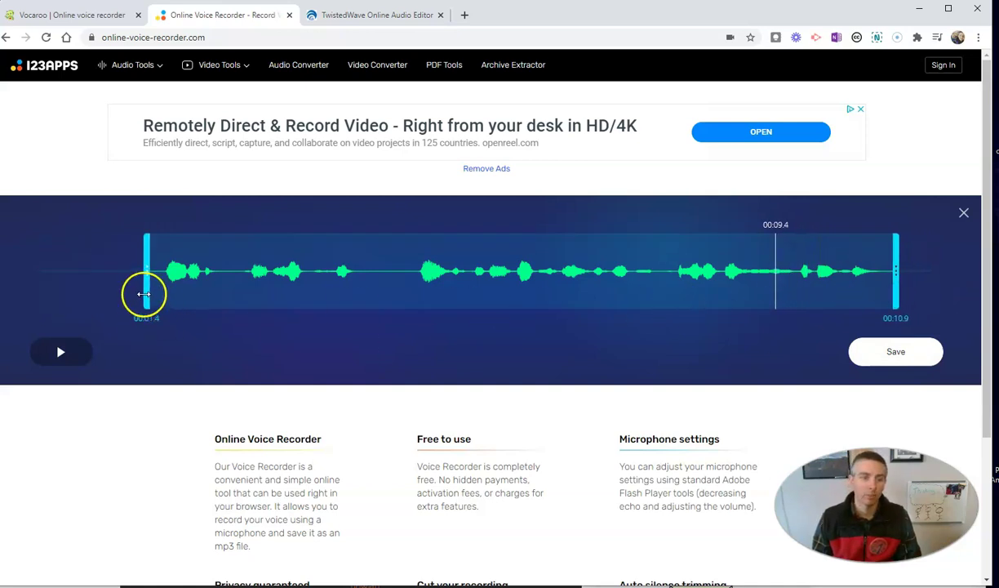
drag(144, 290, 151, 292)
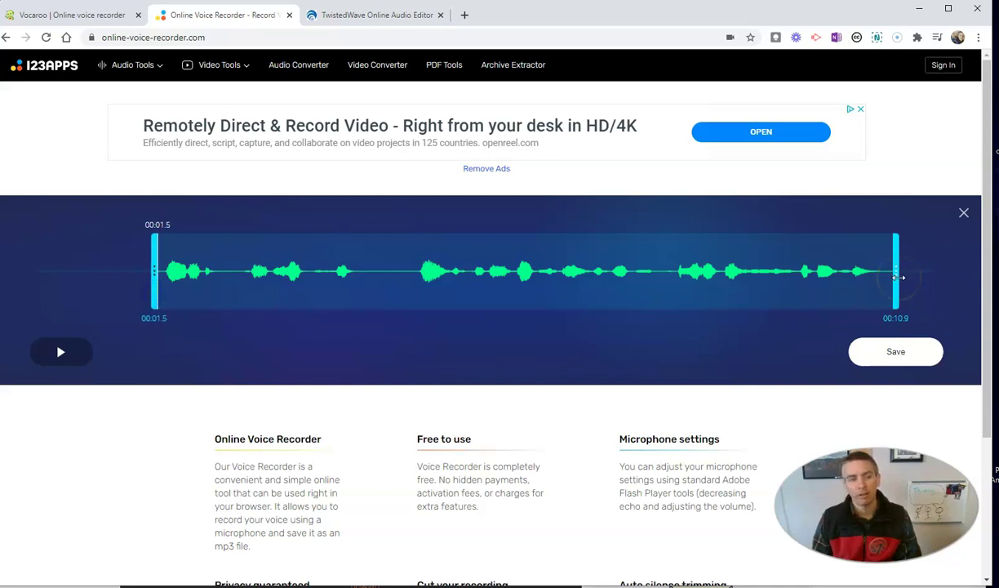
Save the trimmed recording to the computer as an MP3 and dismiss the download bar
click(901, 364)
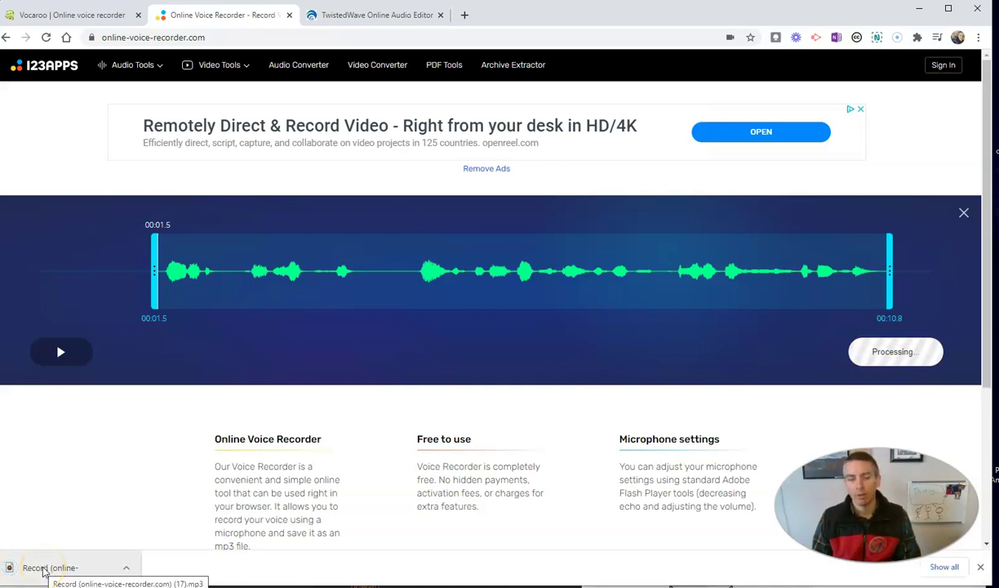
click(242, 572)
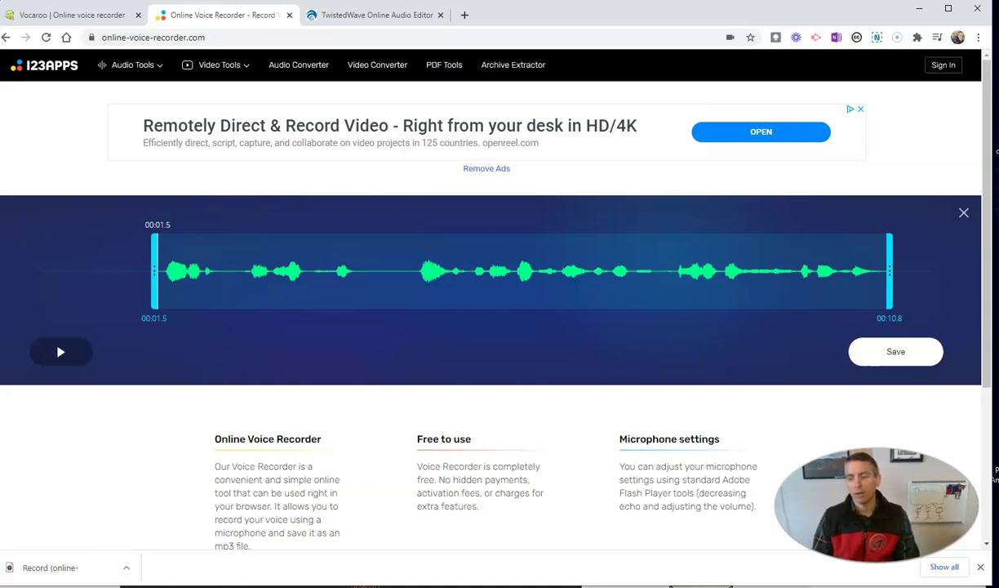
click(980, 567)
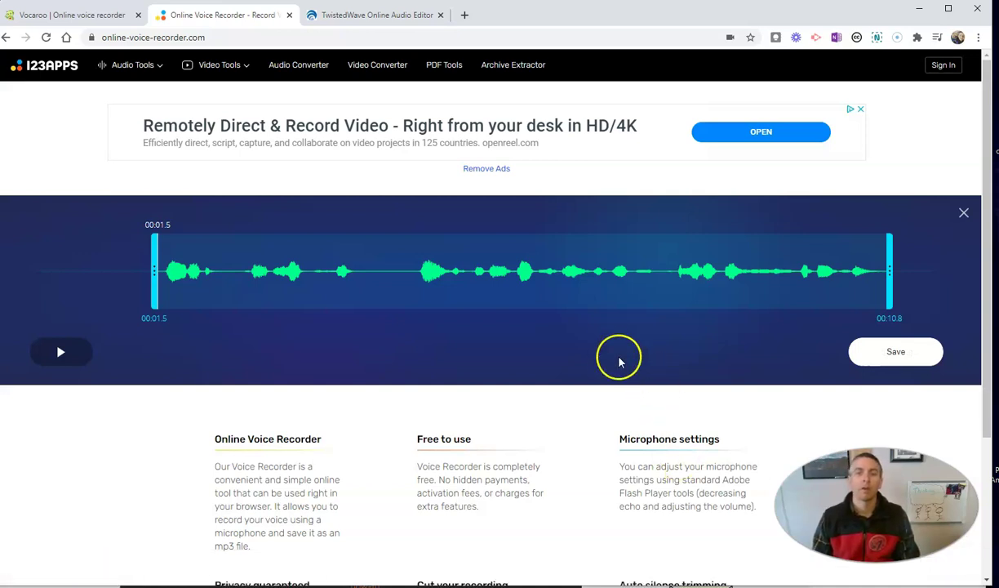
Switch to TwistedWave, create a new document in an enlarged editor window and record about 15 seconds of speech
click(383, 18)
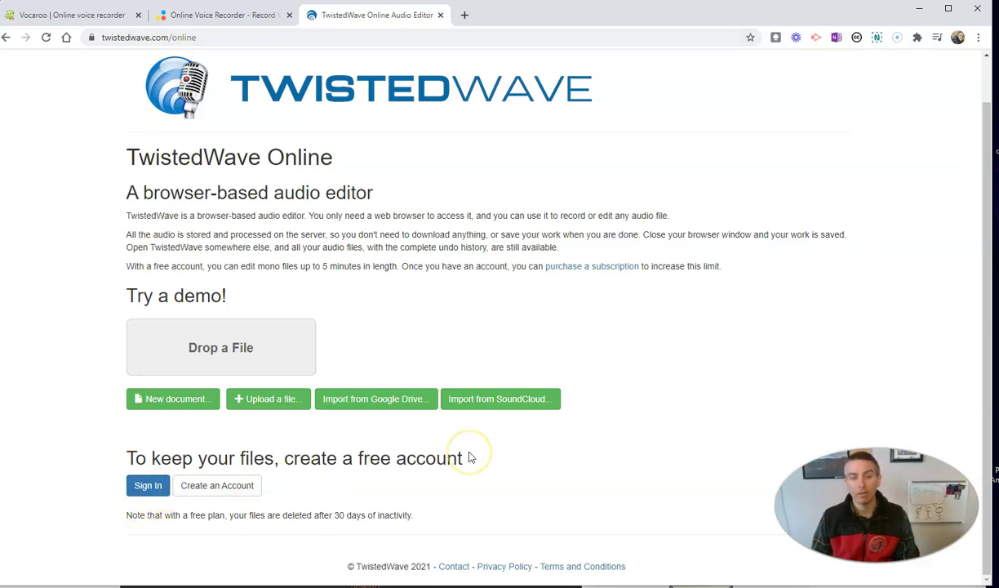
click(169, 400)
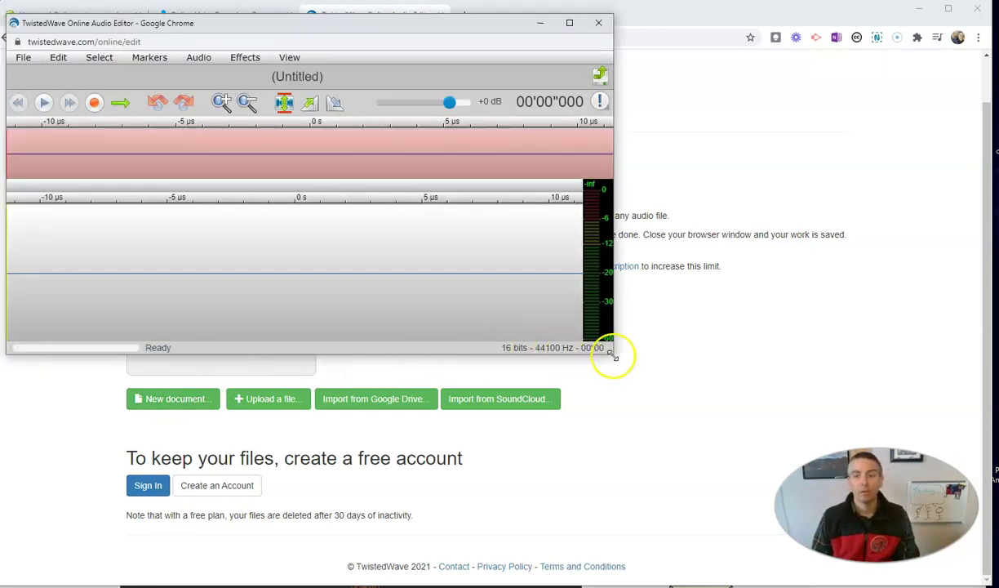
drag(618, 354, 675, 426)
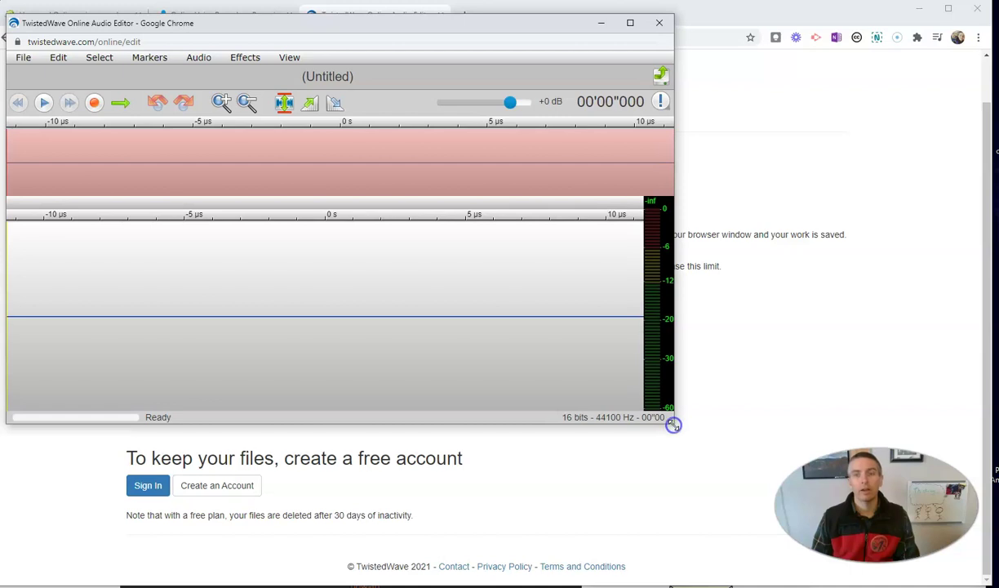
click(95, 102)
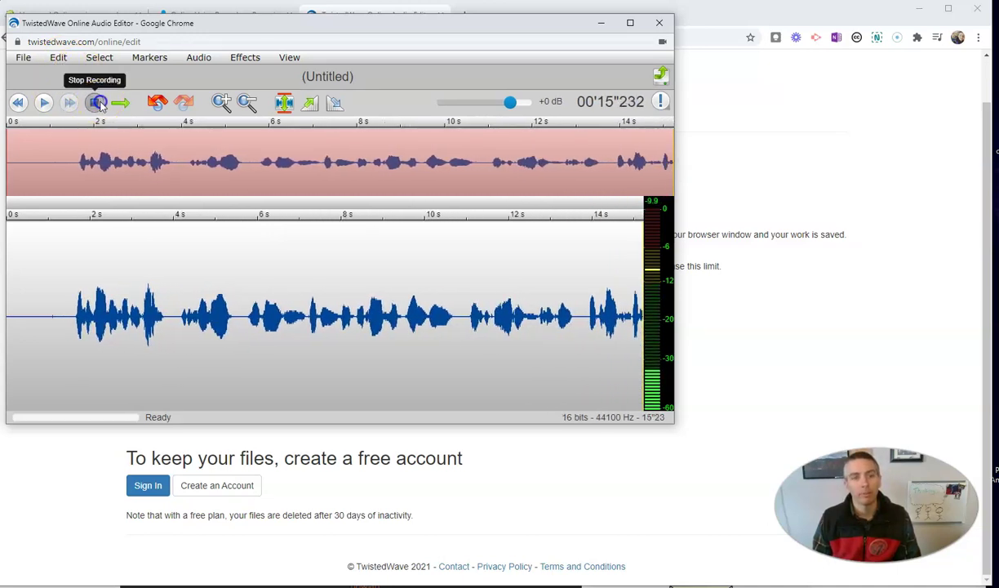
click(98, 103)
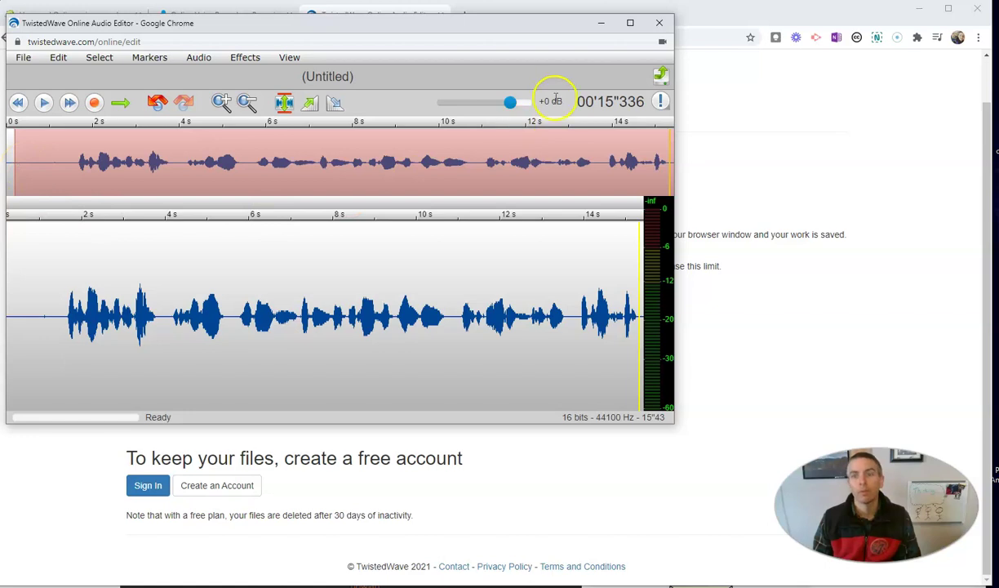
Start exporting the TwistedWave recording as a download with MP3 Audio as the file format
click(662, 77)
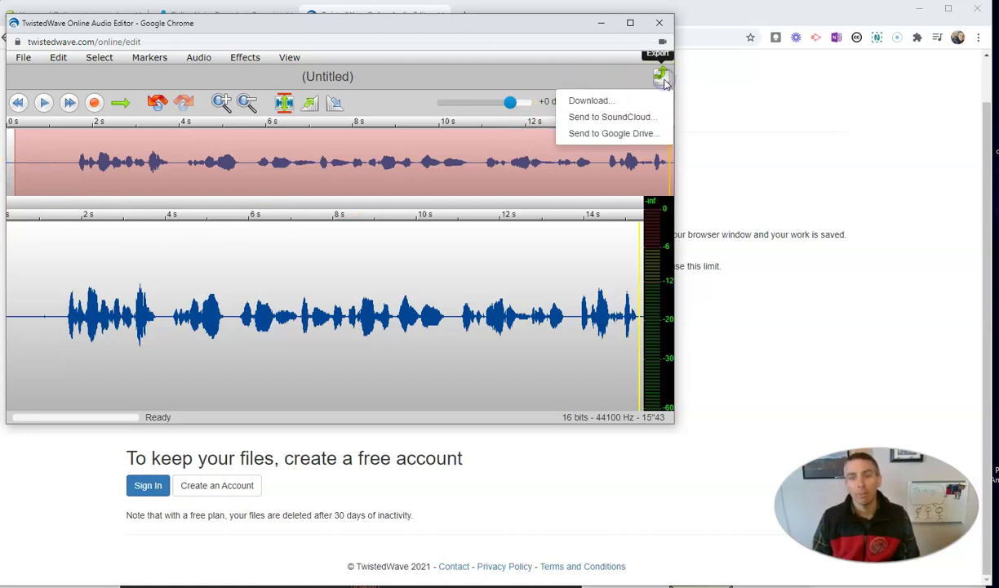
click(605, 104)
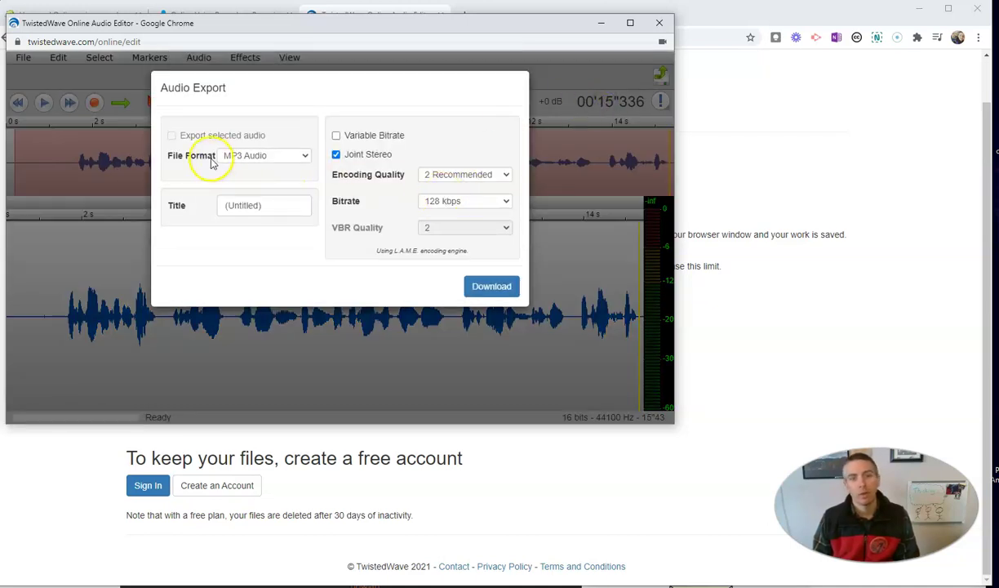
click(241, 161)
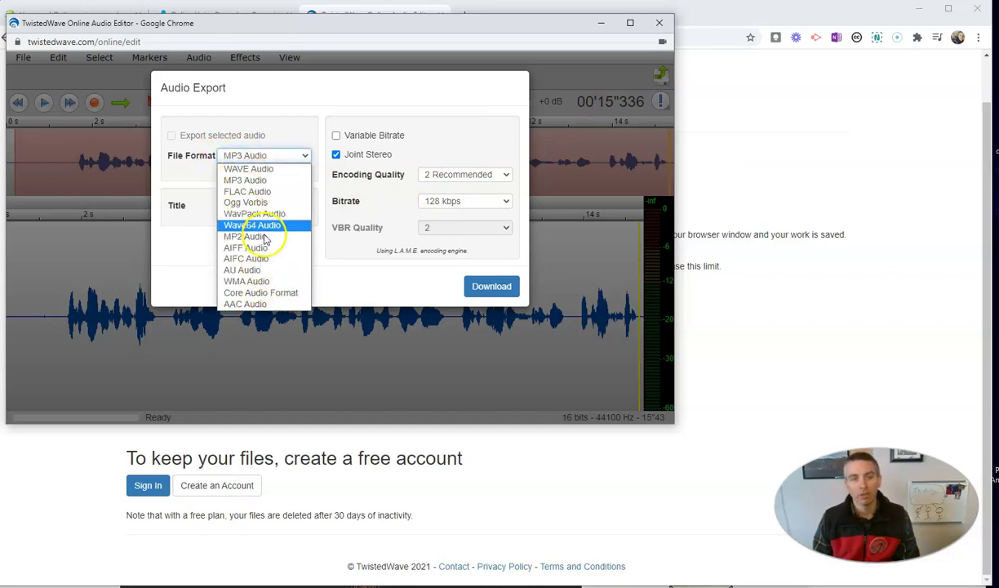
click(269, 181)
Title the audio export "Sample Recording 123" and download the file
triple_click(277, 203)
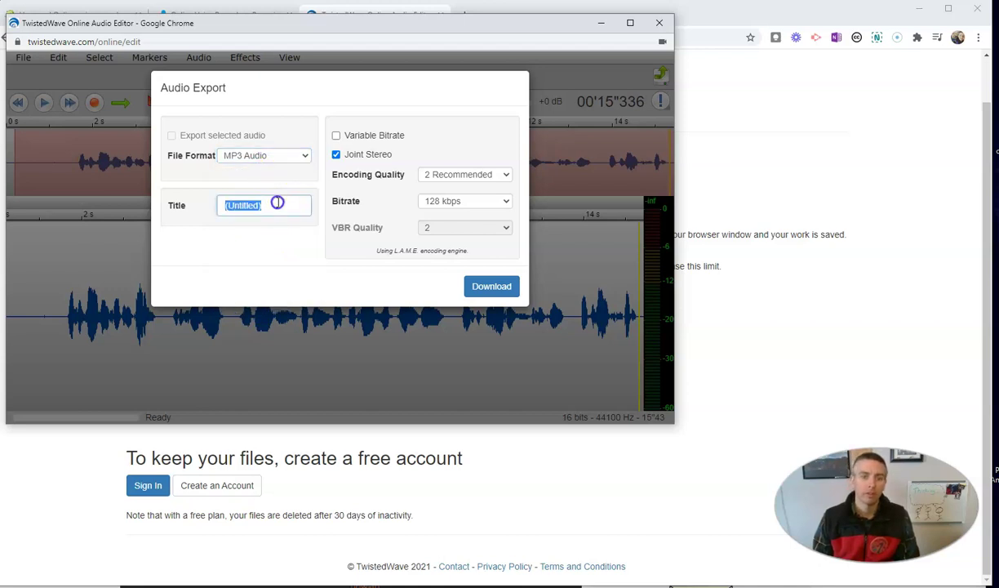
text(Sample Recording)
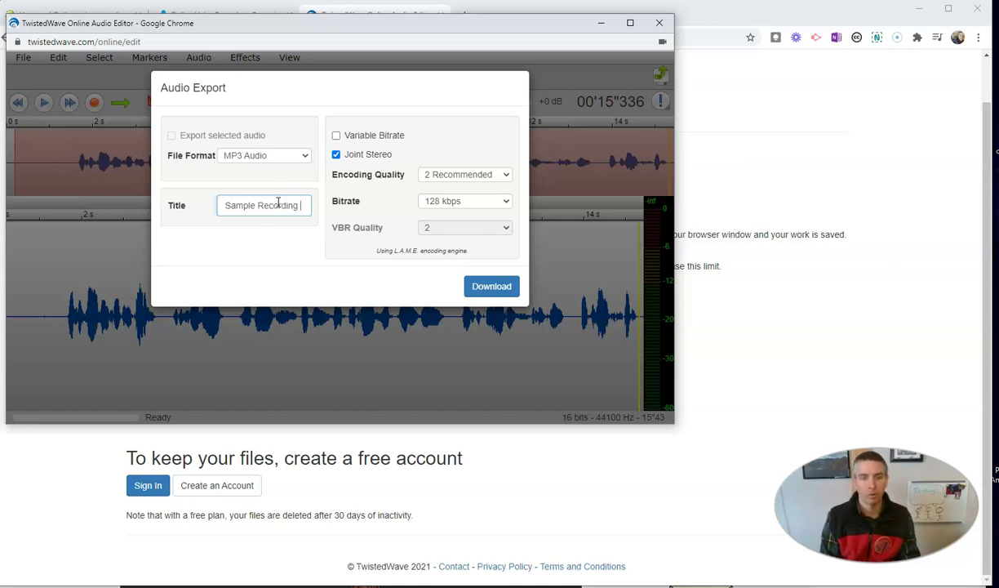
text(12)
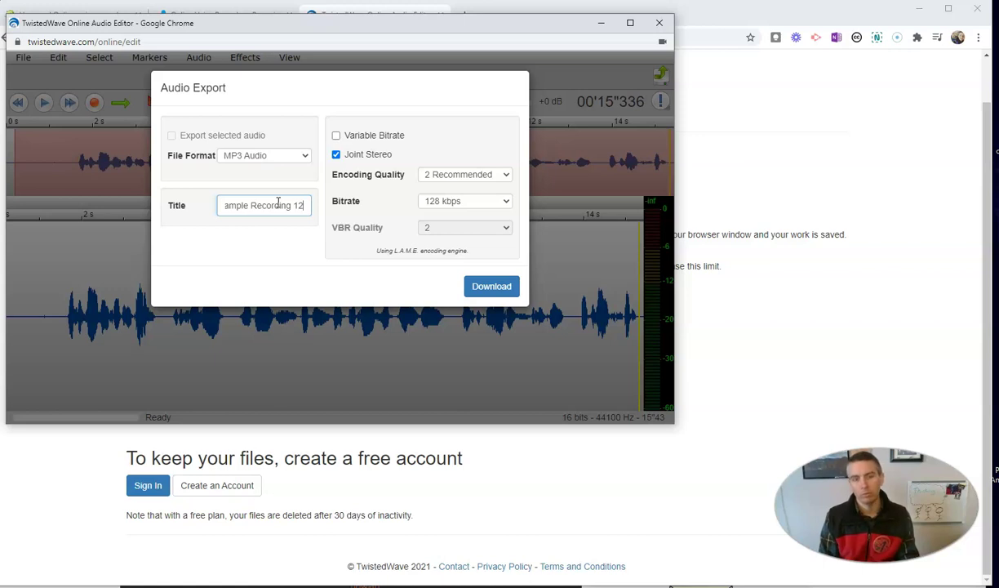
text(3)
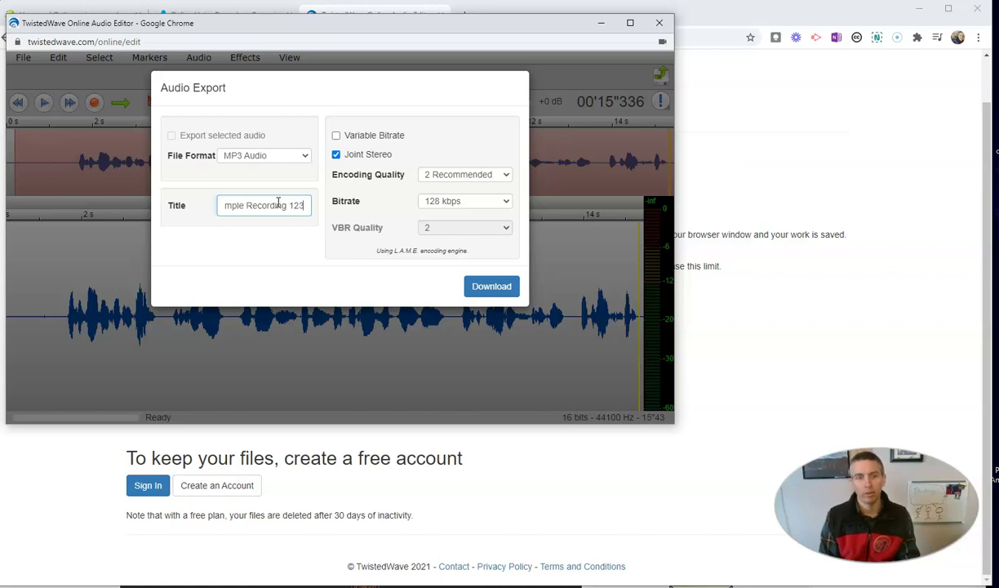
click(481, 286)
click(488, 292)
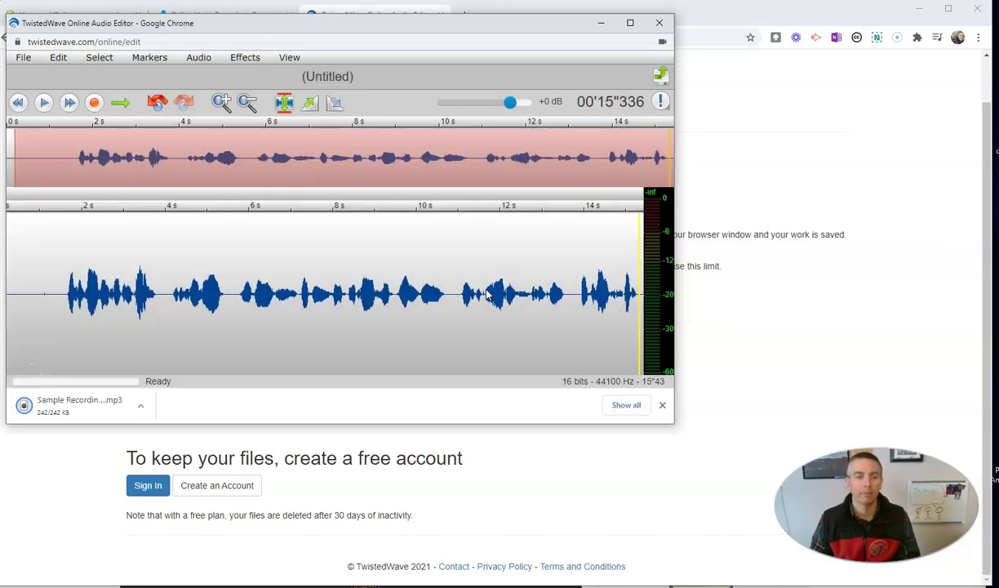
click(51, 416)
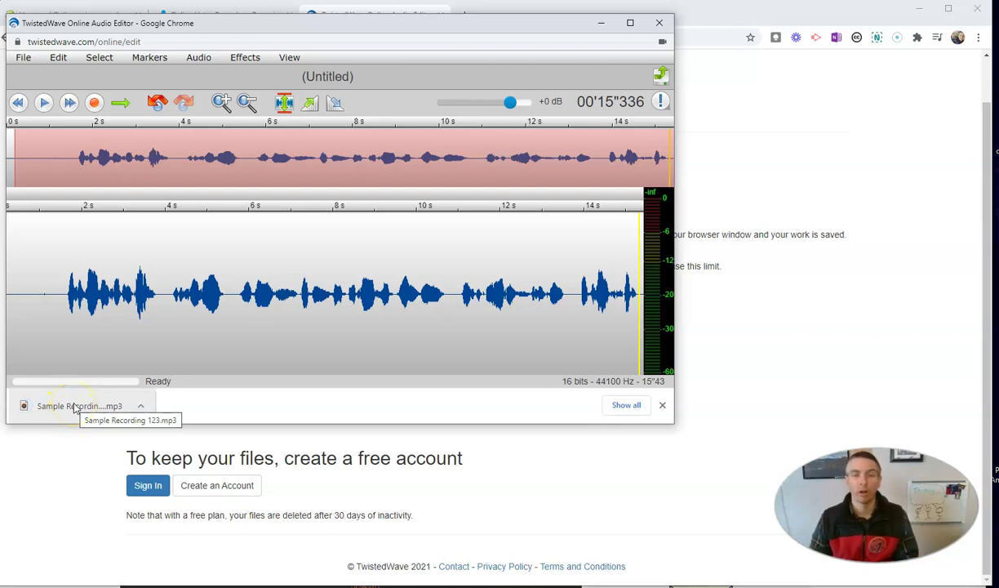
click(665, 557)
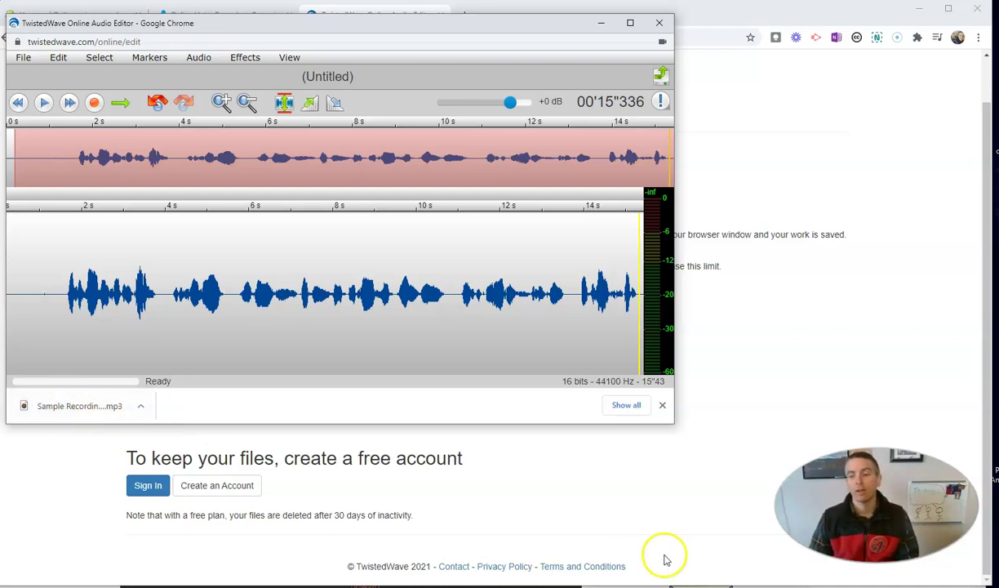